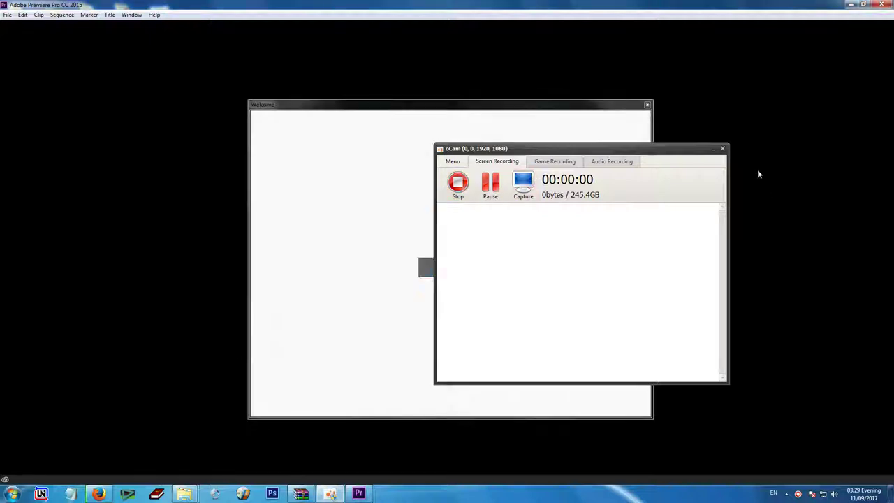
# - Hide the screen recorder and create a new Untitled project, overwriting the existing project file
pyautogui.click(712, 149)
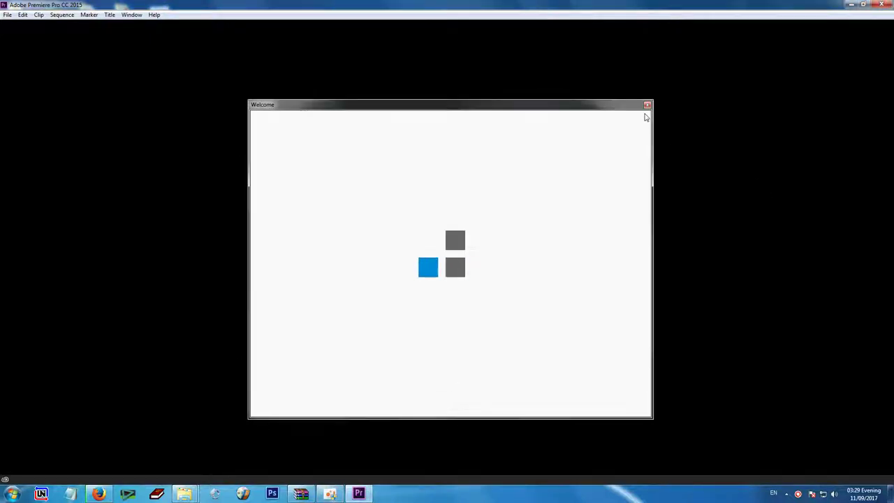
pyautogui.click(7, 14)
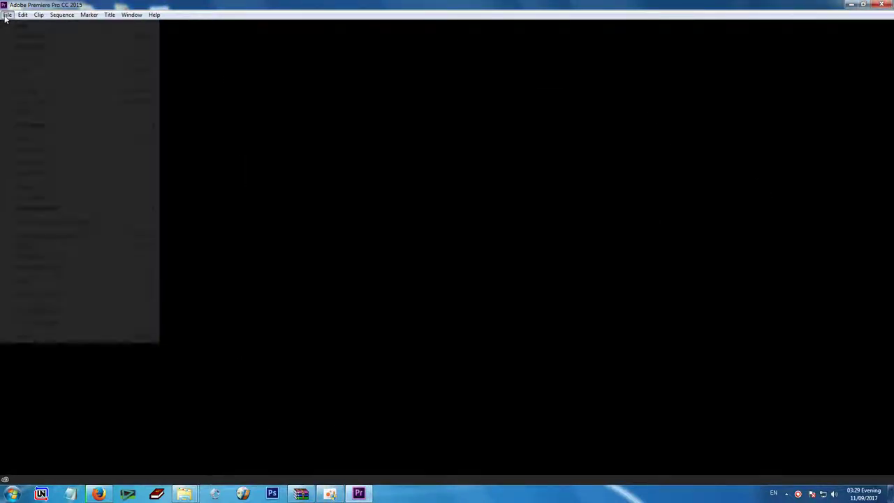
pyautogui.moveTo(28, 27)
pyautogui.click(195, 28)
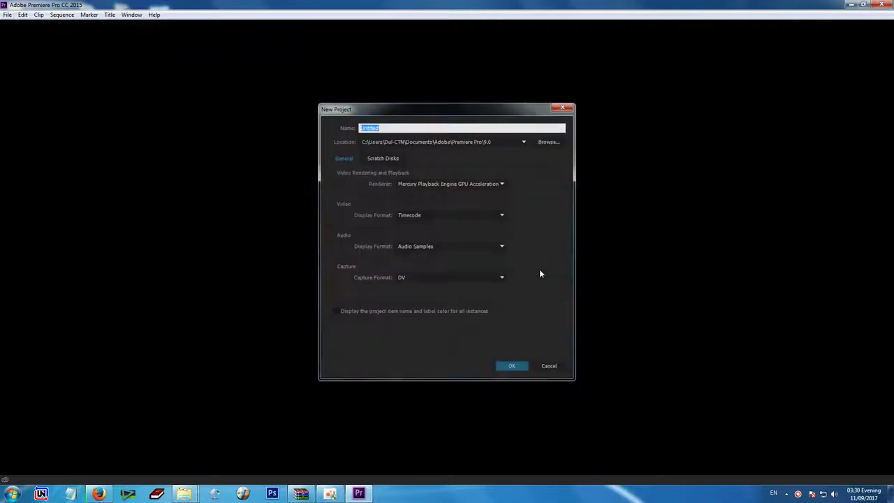
pyautogui.click(499, 366)
pyautogui.click(487, 254)
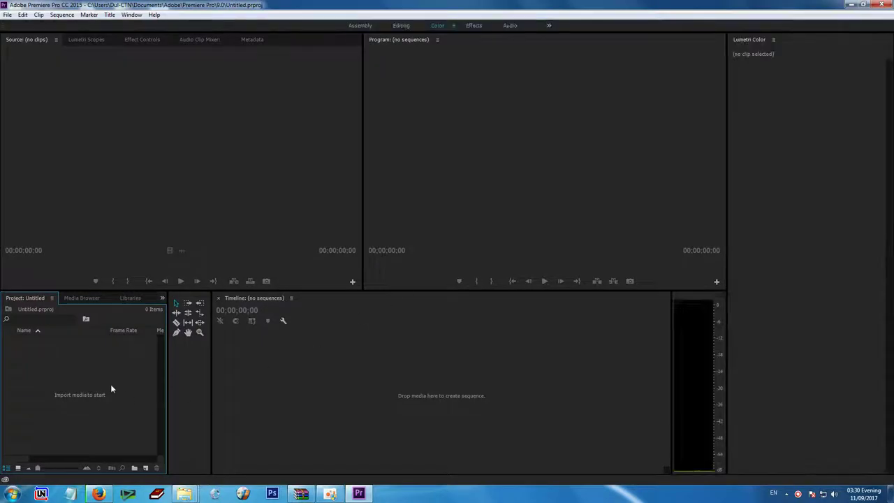
# - Import the papaya.jpg photo into the project
pyautogui.doubleClick(111, 388)
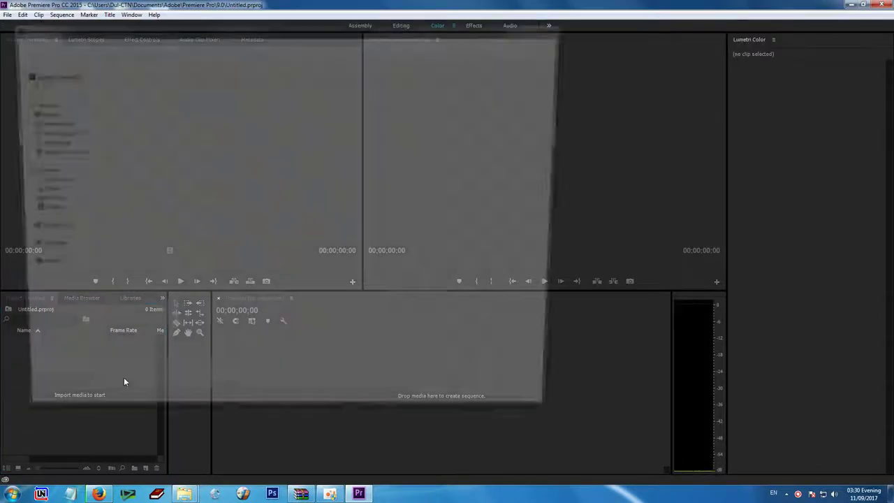
pyautogui.click(237, 334)
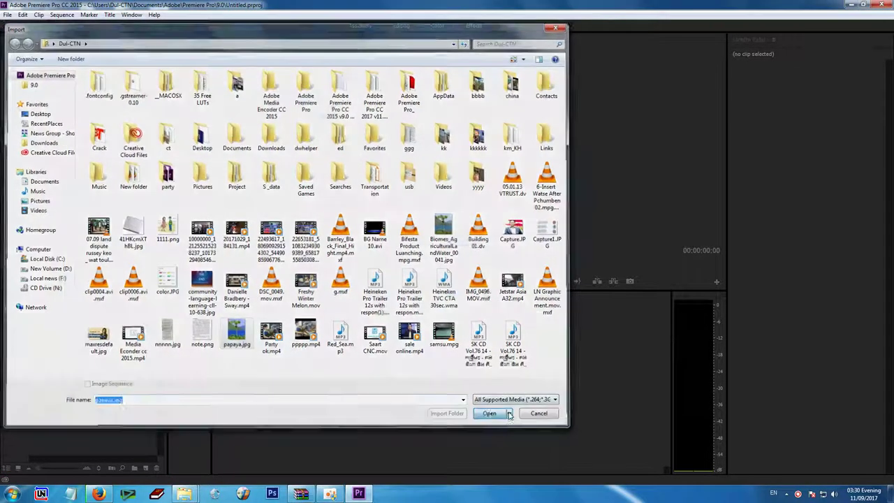
pyautogui.click(487, 415)
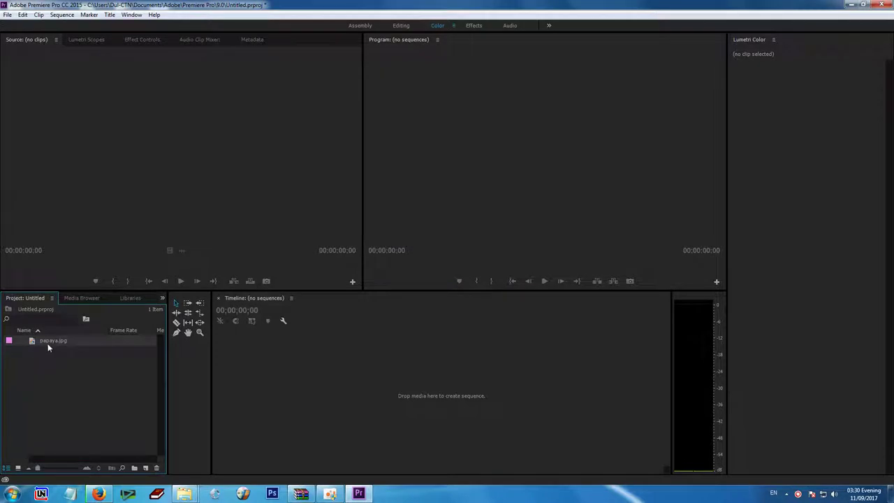
# - Drag papaya.jpg onto the Timeline to create a papaya sequence
pyautogui.click(48, 342)
pyautogui.click(90, 383)
pyautogui.moveTo(51, 344); pyautogui.dragTo(446, 370)
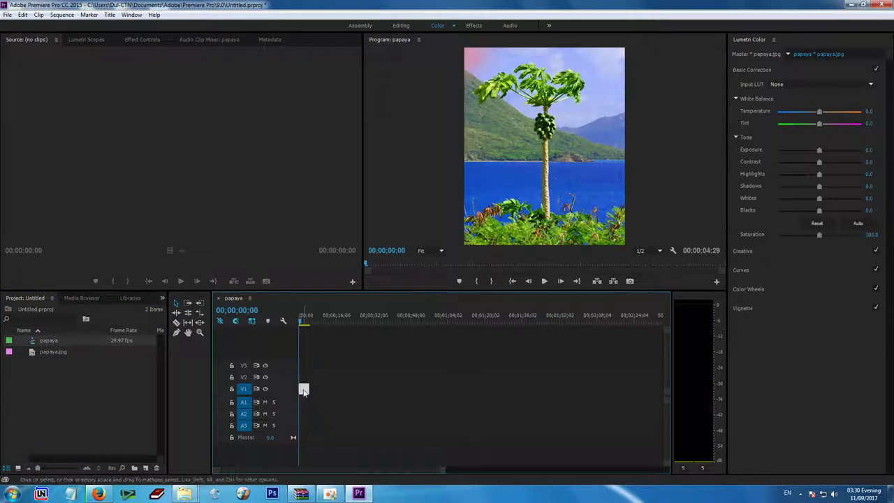
pyautogui.click(132, 15)
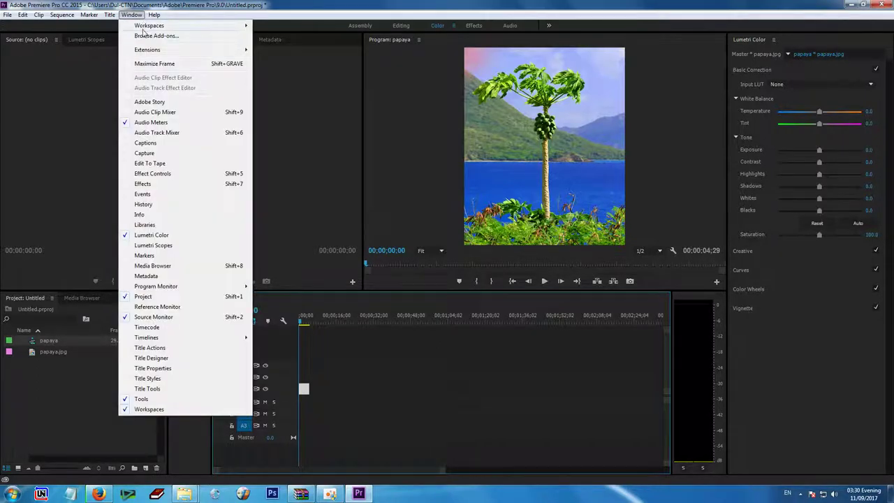
# - Switch Premiere to the Color workspace
pyautogui.moveTo(147, 50)
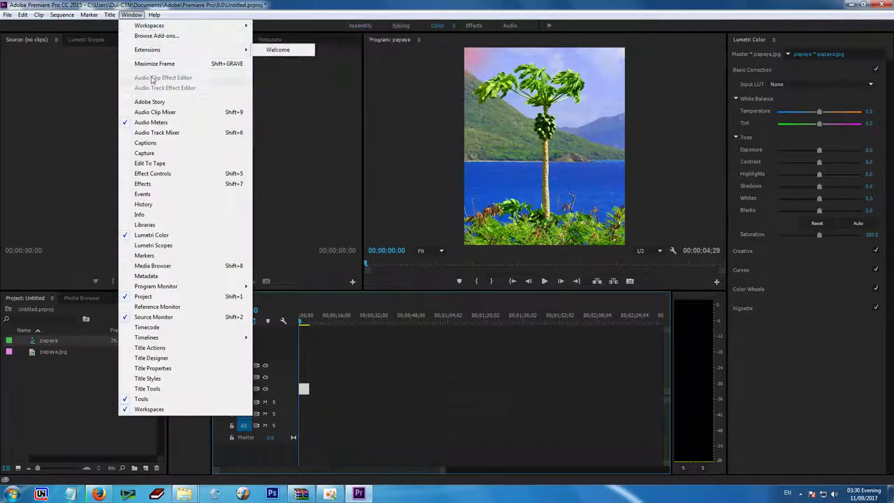
pyautogui.moveTo(140, 27)
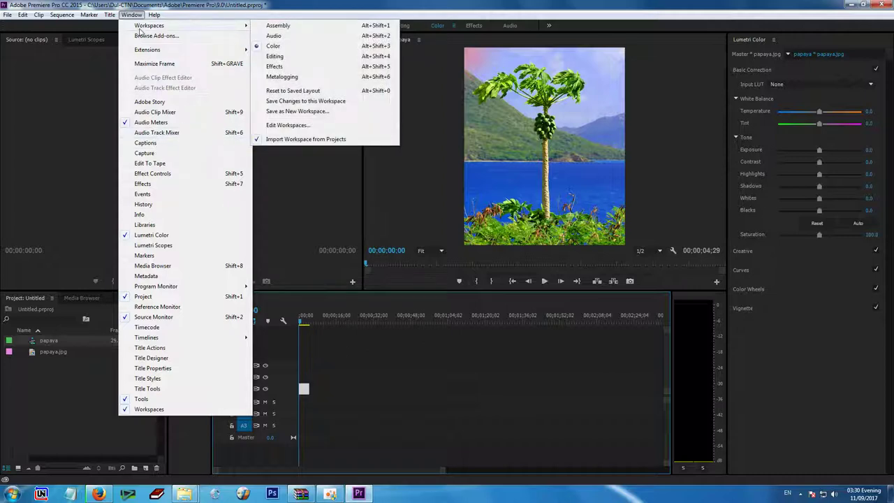
pyautogui.click(287, 46)
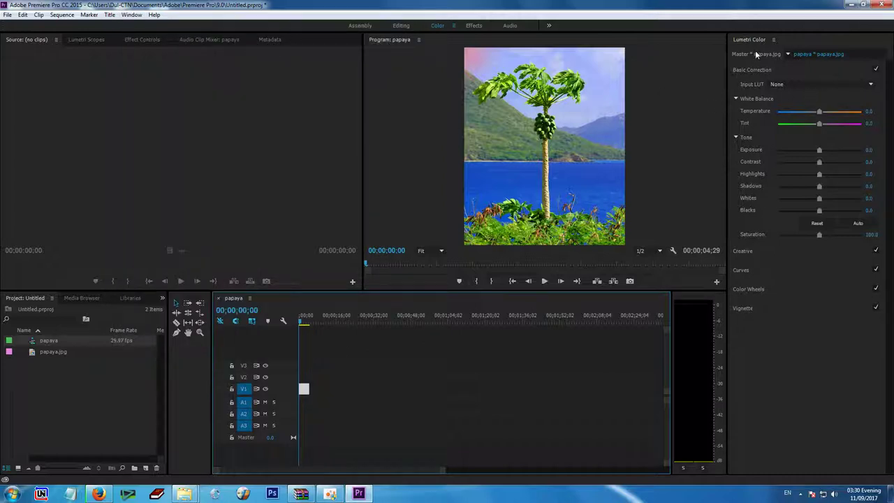
# - Set the papaya clip's Lumetri Input LUT to ARRI_Universal_HD
pyautogui.click(786, 85)
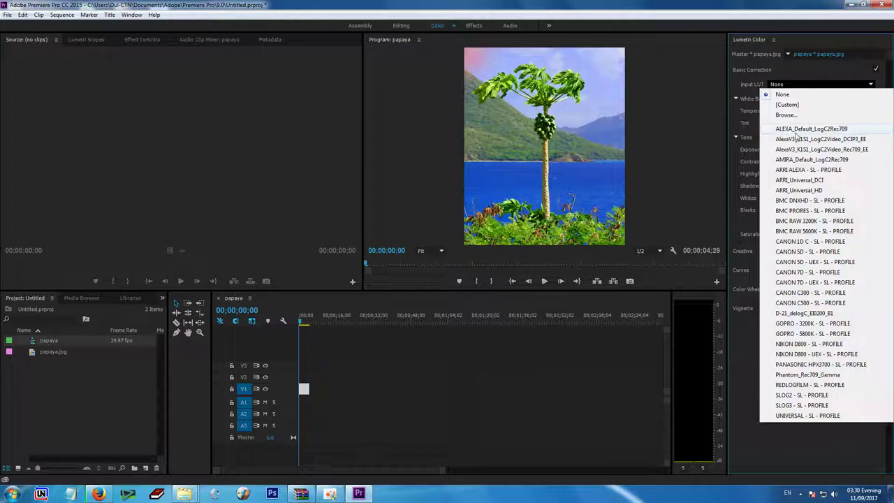
pyautogui.click(800, 193)
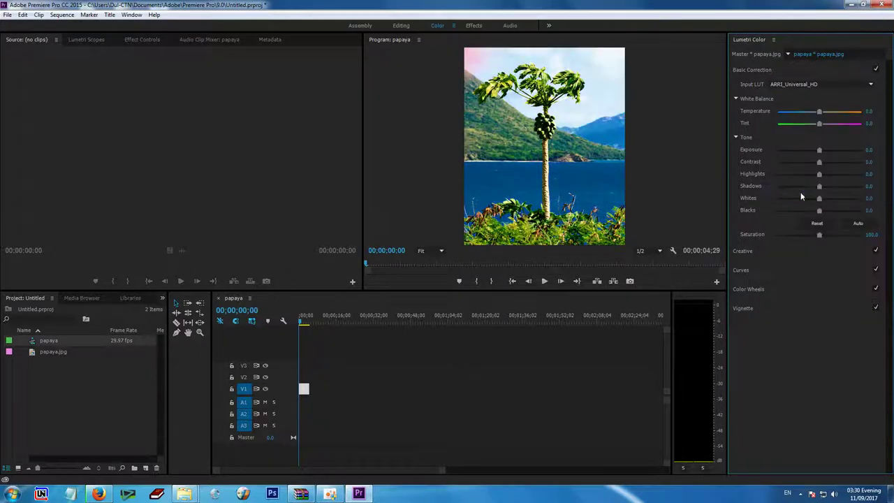
pyautogui.click(786, 84)
pyautogui.click(524, 380)
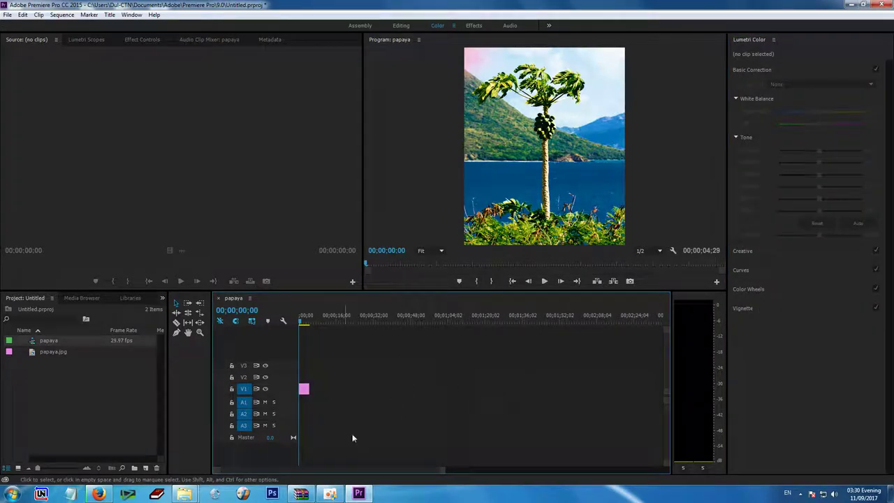
# - Open the user's home folder from the Start menu and maximise the Explorer window
pyautogui.click(12, 494)
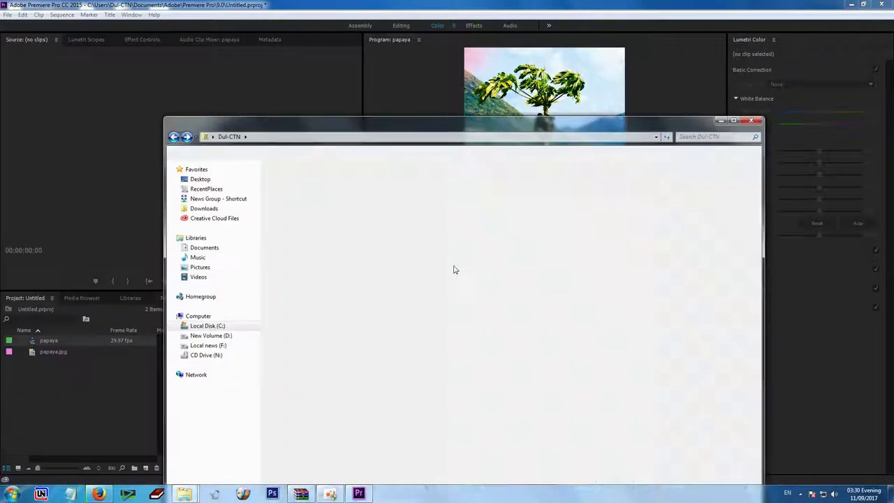
pyautogui.click(139, 269)
pyautogui.doubleClick(513, 130)
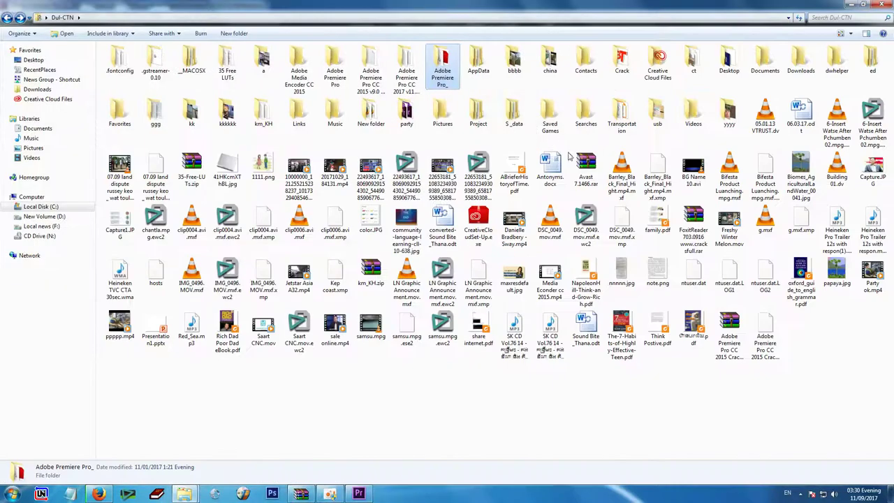
pyautogui.click(587, 417)
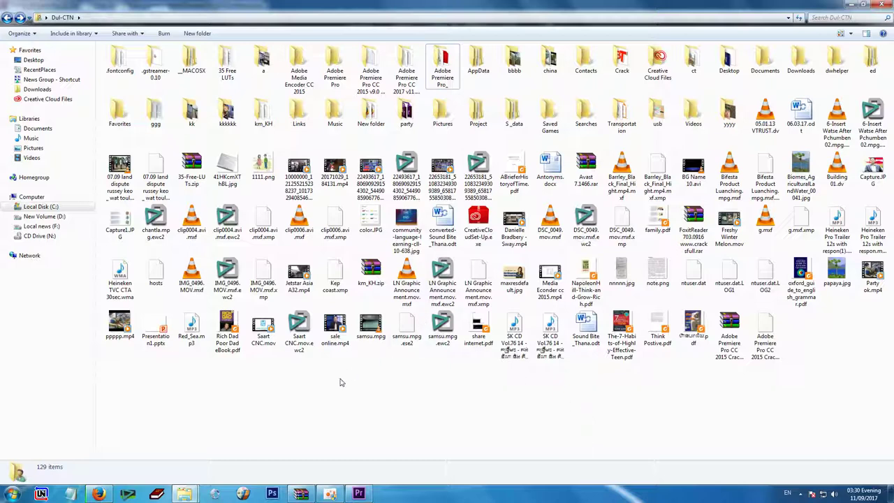
pyautogui.doubleClick(192, 167)
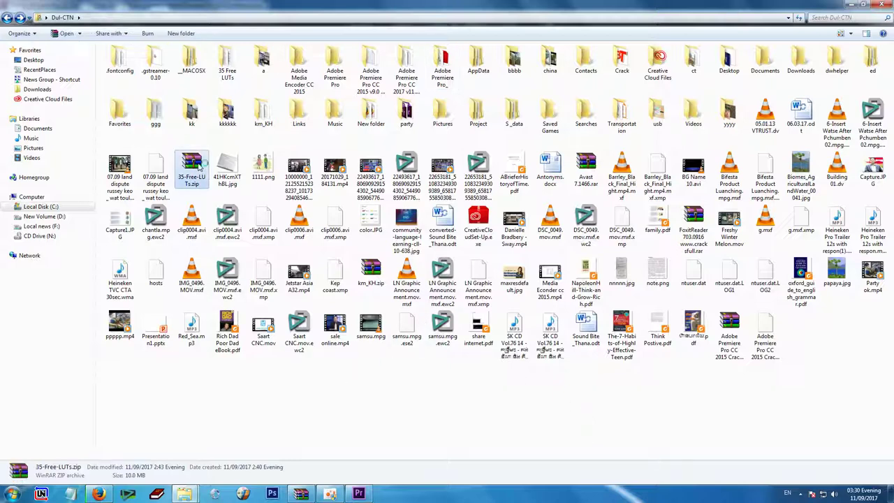
pyautogui.click(71, 138)
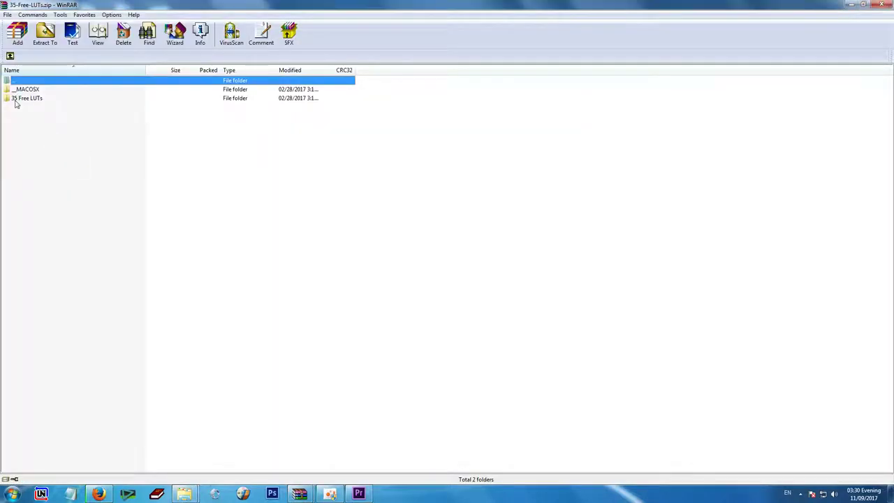
pyautogui.click(881, 4)
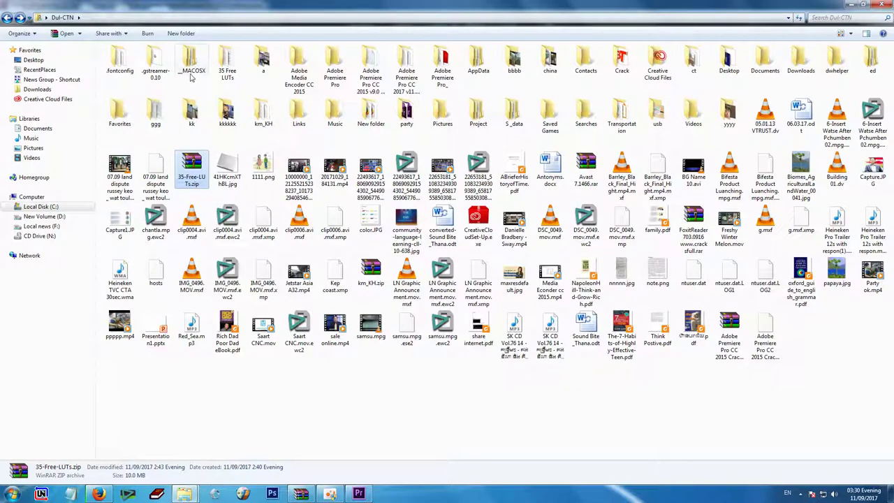
# - Open the 35 Free LUTs folder at half-screen size and start a second Explorer window
pyautogui.doubleClick(218, 70)
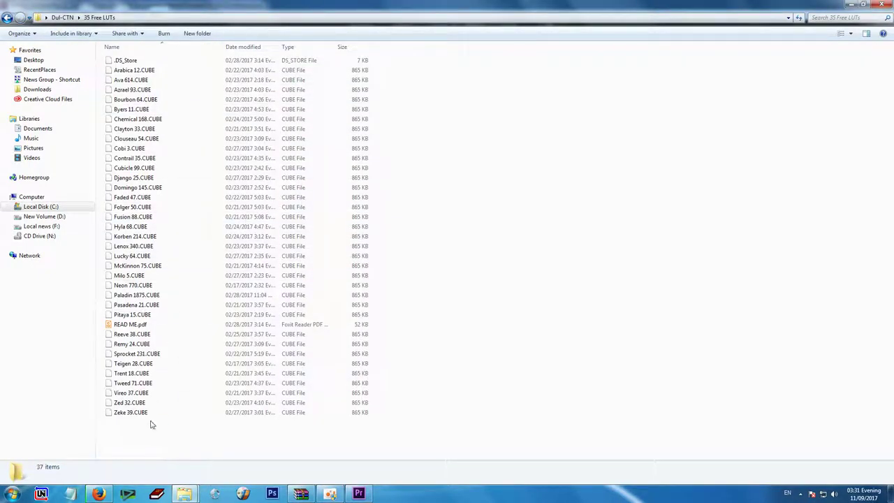
pyautogui.doubleClick(333, 4)
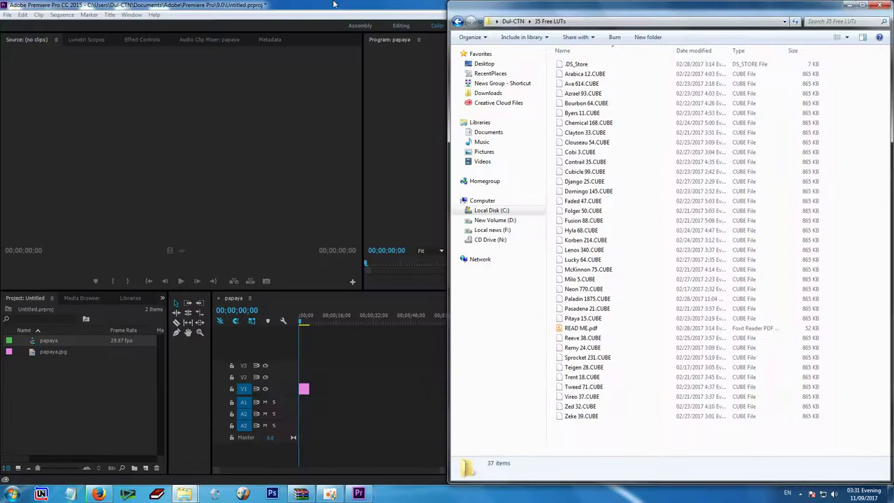
pyautogui.click(12, 493)
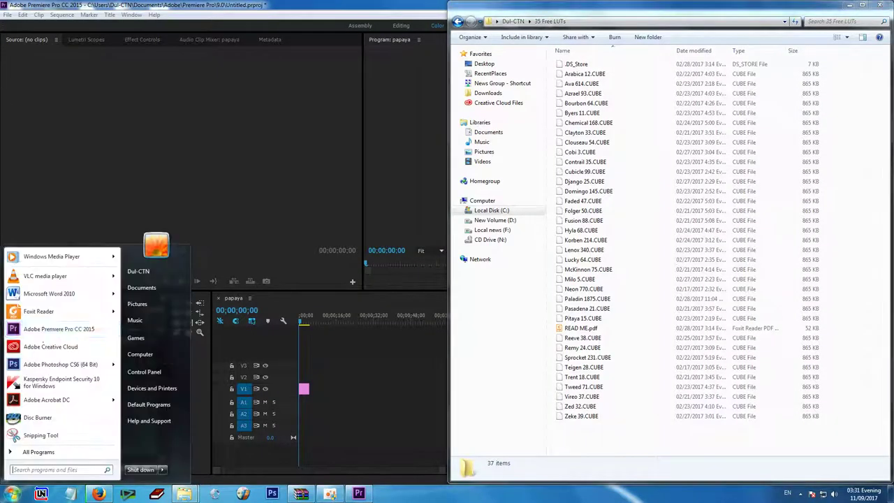
pyautogui.click(143, 272)
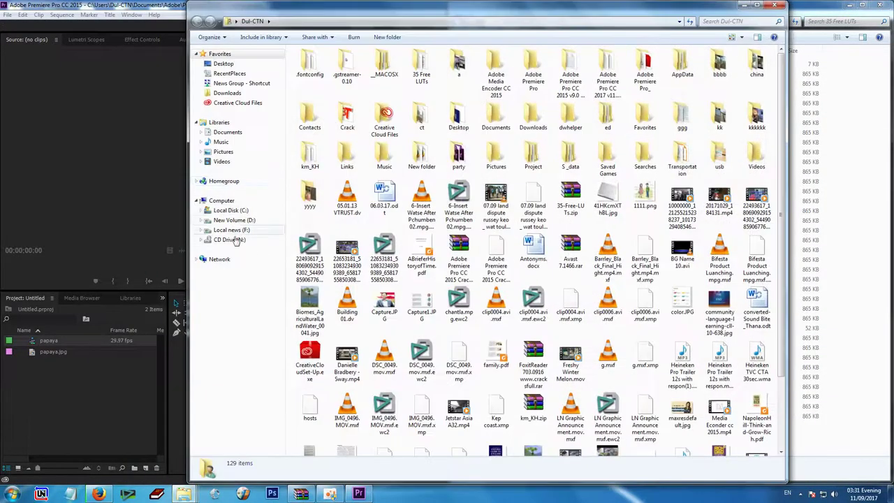
# - Browse to C:\Program Files\Adobe\Adobe Premiere Pro CC 2015, maximised and shown as large icons
pyautogui.click(241, 211)
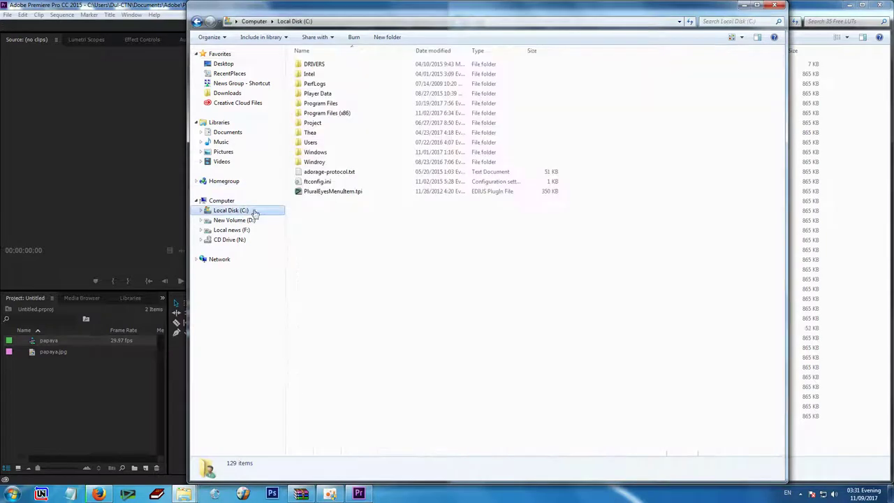
pyautogui.doubleClick(338, 105)
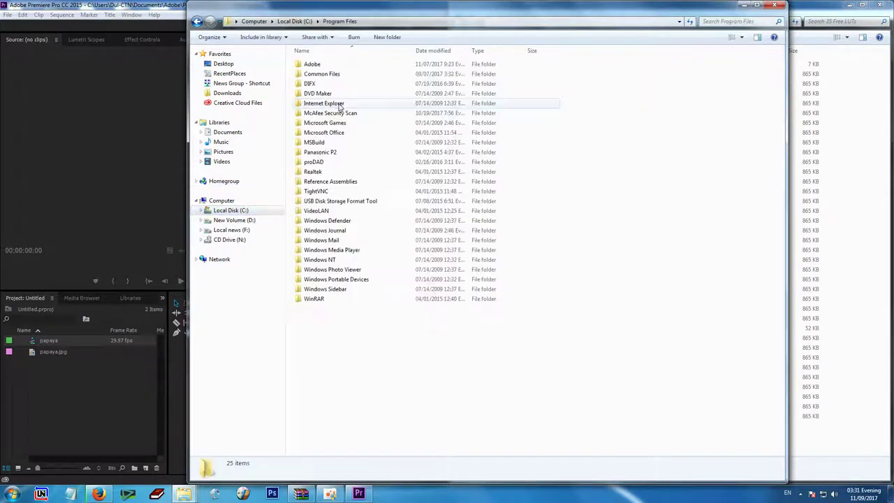
pyautogui.doubleClick(342, 65)
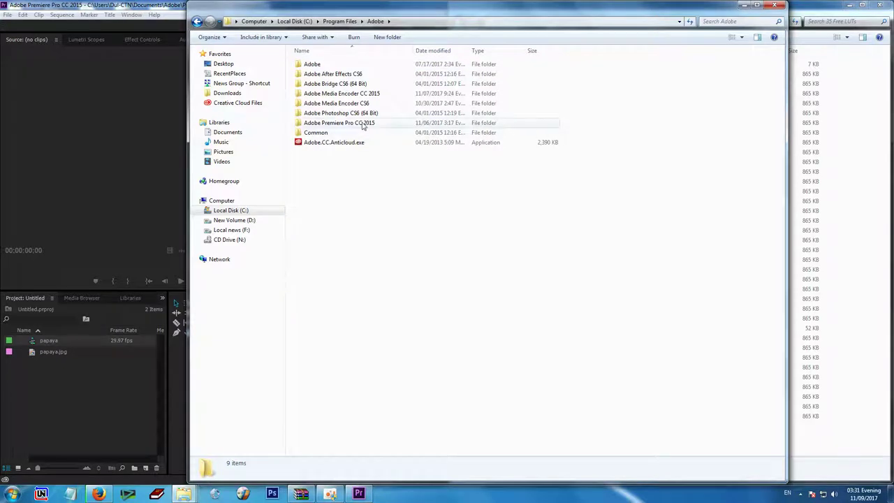
pyautogui.doubleClick(363, 123)
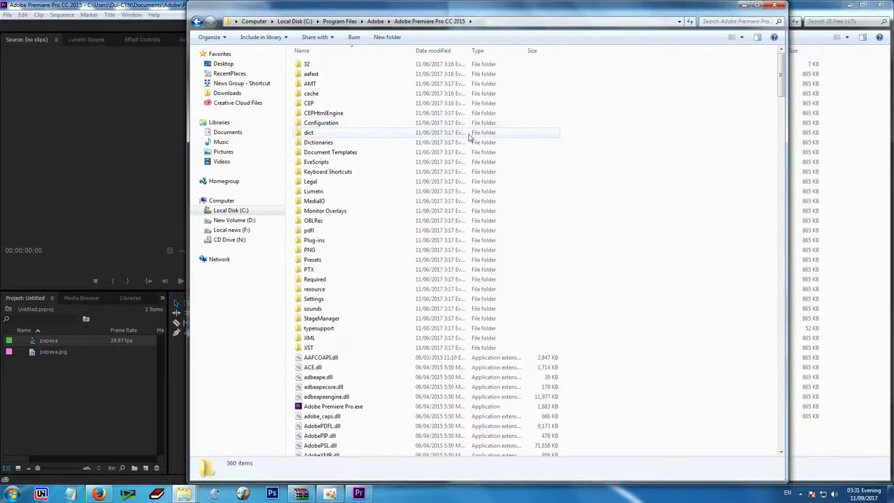
pyautogui.click(756, 5)
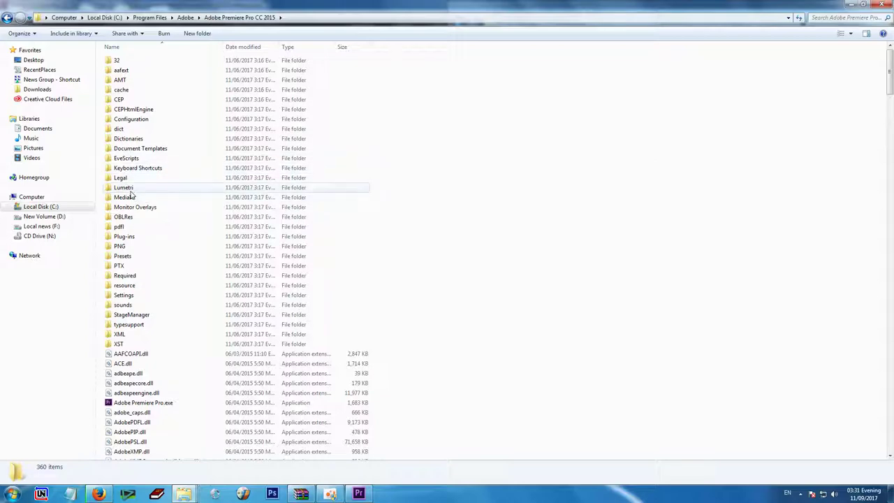
pyautogui.click(842, 33)
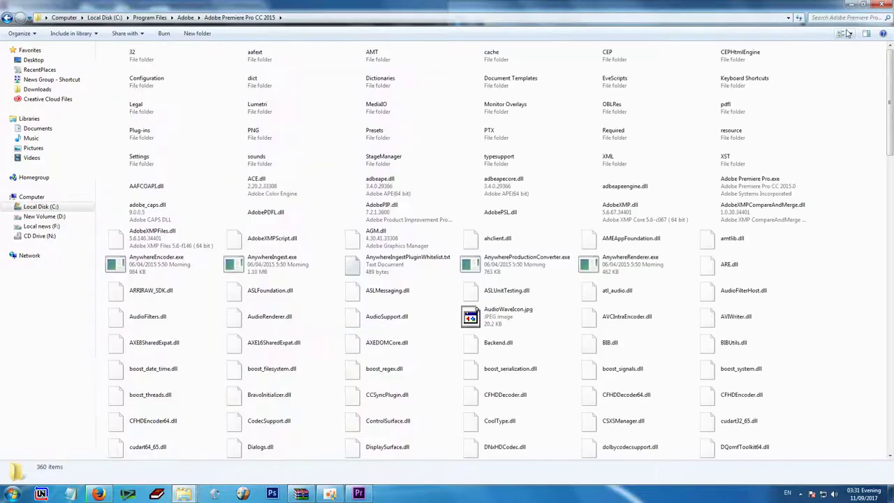
pyautogui.click(844, 33)
pyautogui.click(845, 33)
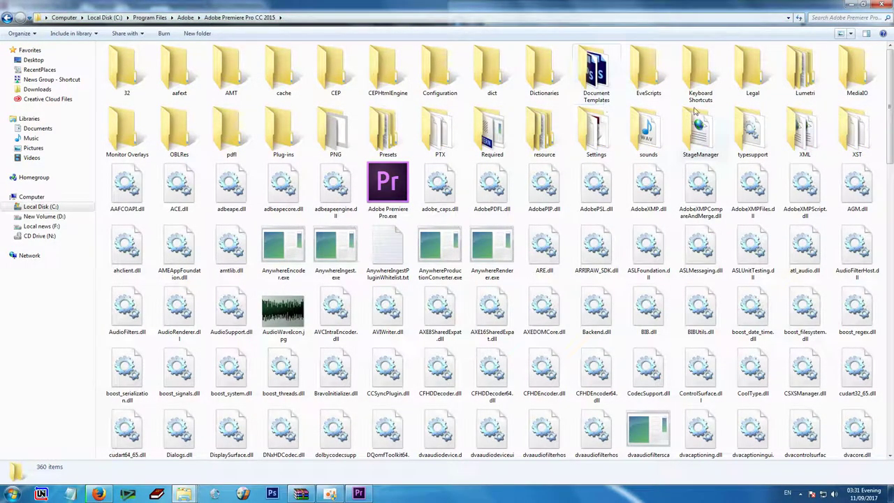
# - Open Lumetri\LUTs\Technical and snap it beside the 35 Free LUTs folder
pyautogui.doubleClick(805, 72)
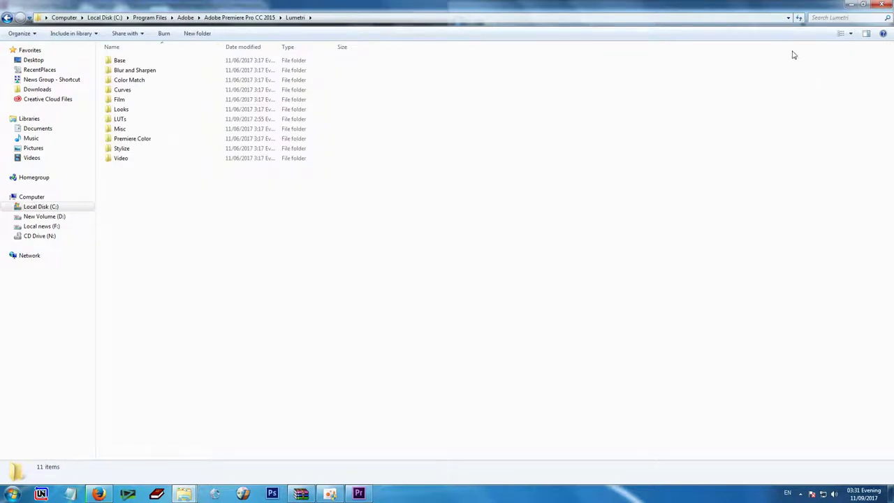
pyautogui.click(840, 35)
pyautogui.click(841, 34)
pyautogui.click(840, 35)
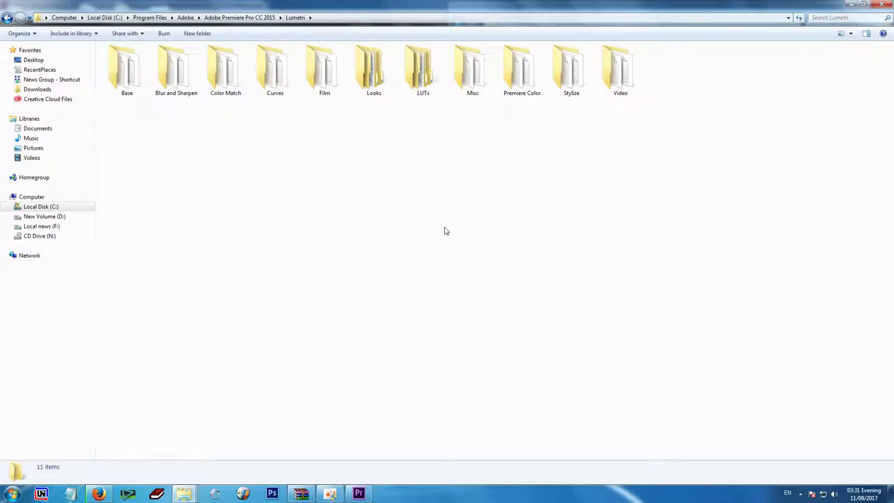
pyautogui.doubleClick(423, 73)
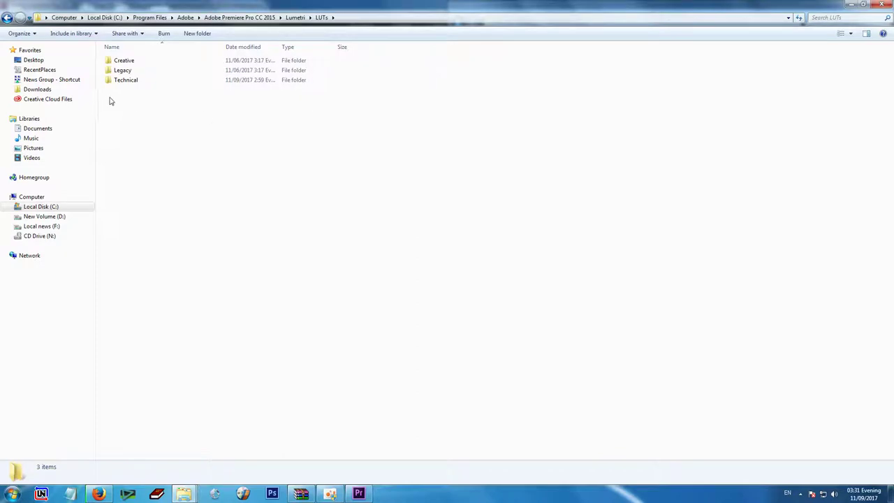
pyautogui.doubleClick(130, 81)
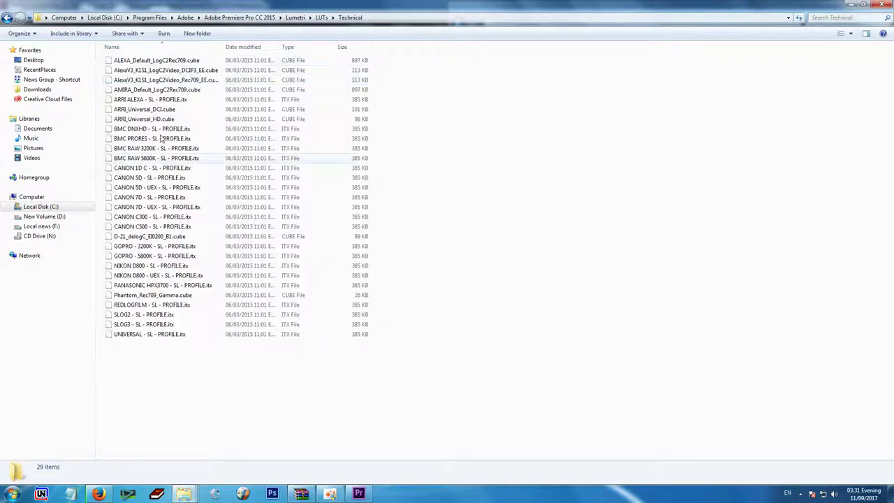
pyautogui.press('super+Left')
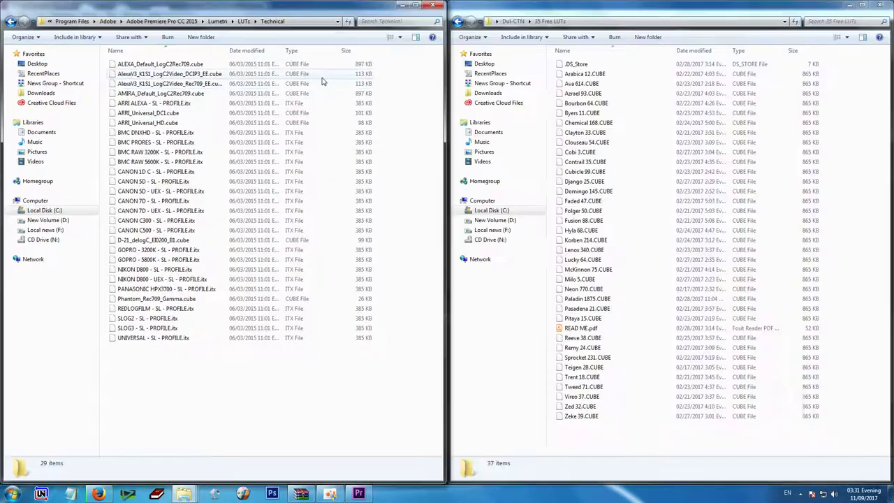
# - Copy all the 35 Free LUTs .CUBE files into the Technical folder with administrator permission
pyautogui.moveTo(564, 436); pyautogui.dragTo(591, 65)
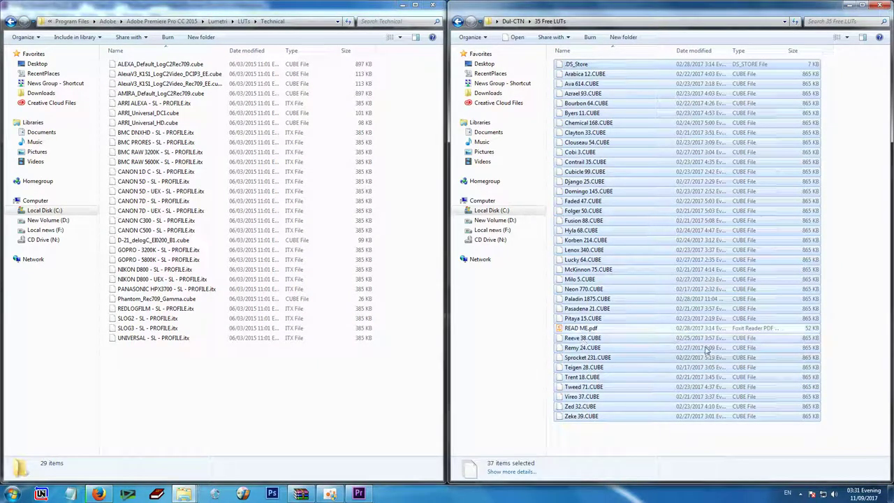
pyautogui.click(178, 432)
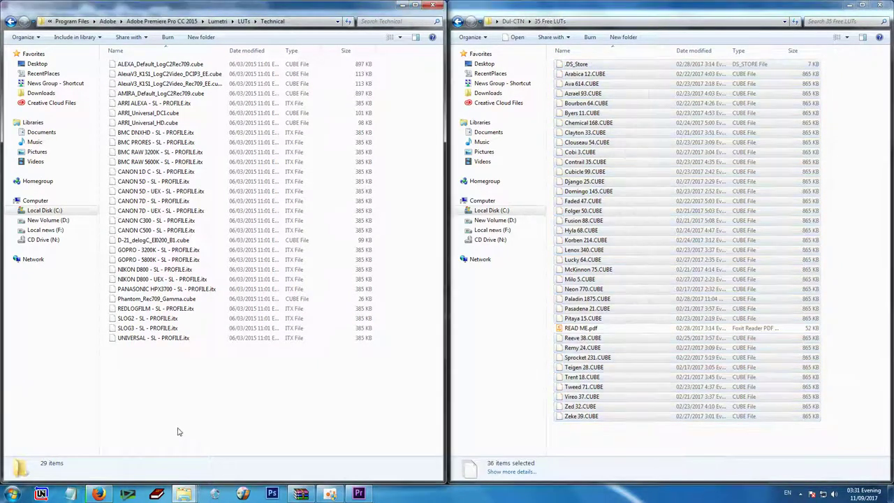
pyautogui.hotkey('ctrl', 'v')
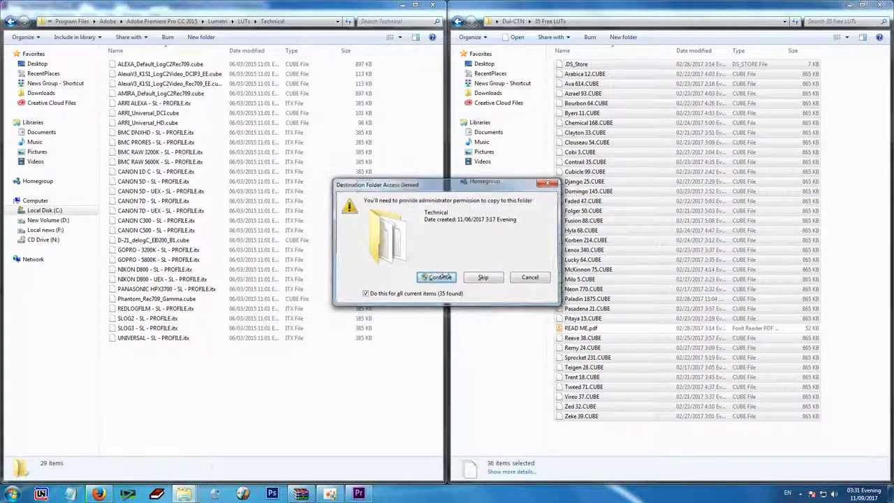
pyautogui.click(453, 275)
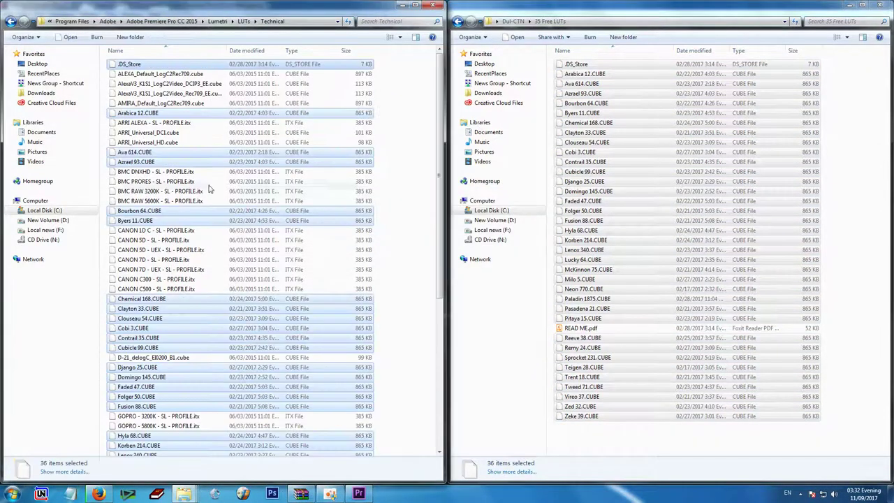
pyautogui.scroll(-2, 217, 187)
pyautogui.scroll(-1, 218, 187)
pyautogui.scroll(-5, 218, 187)
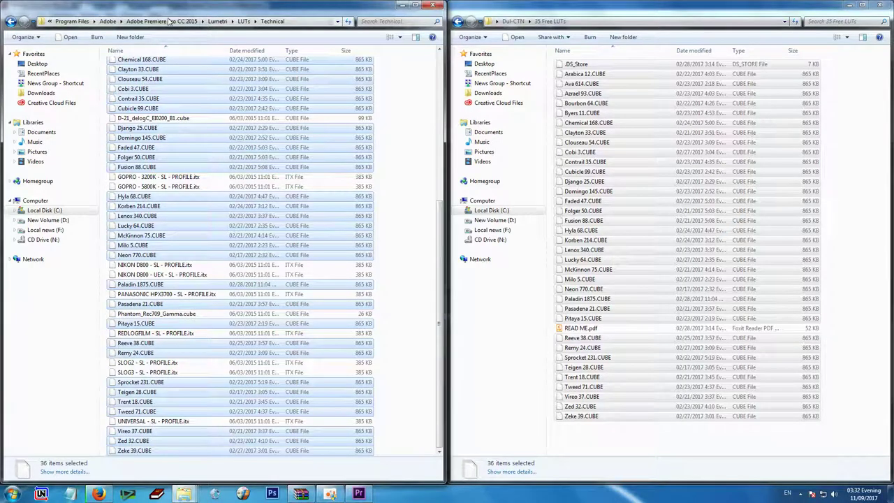
# - Close both Explorer windows and check the papaya clip's Input LUT list in Premiere
pyautogui.click(880, 5)
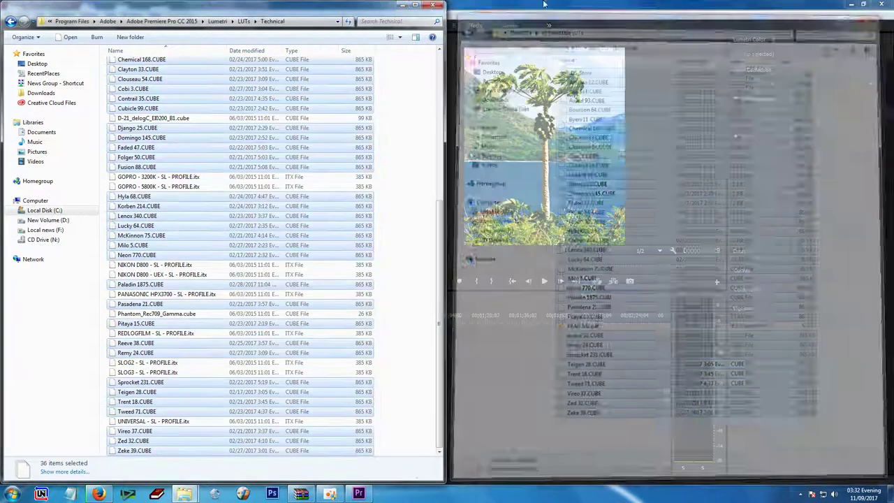
pyautogui.click(431, 5)
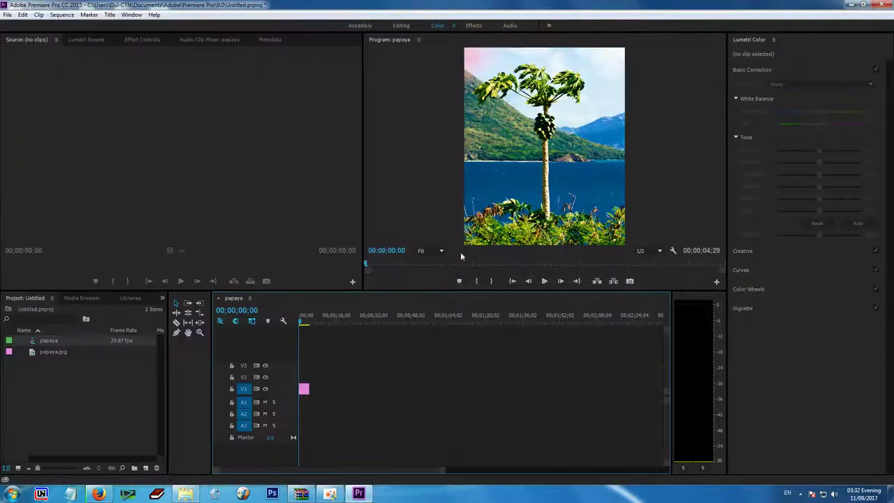
pyautogui.click(306, 321)
pyautogui.click(787, 84)
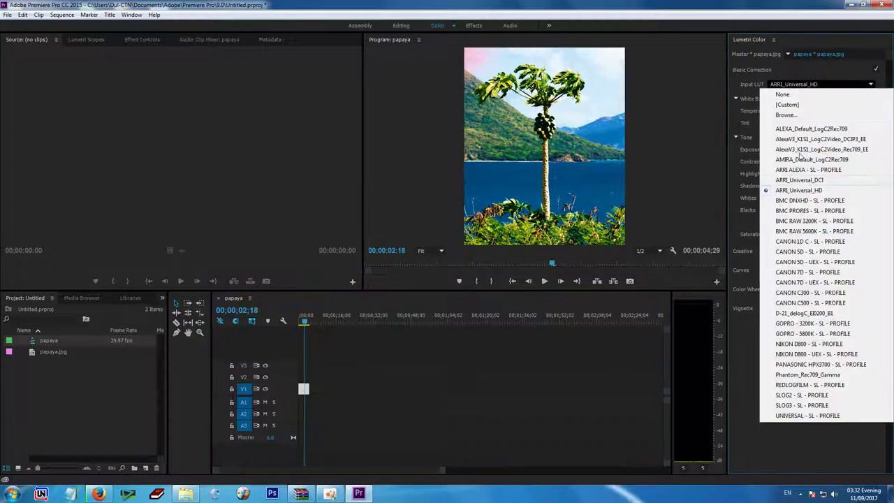
pyautogui.click(409, 412)
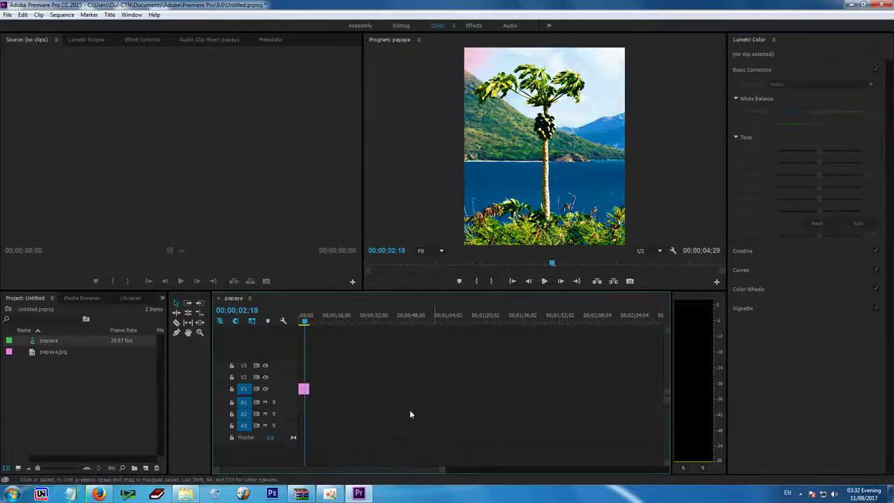
# - Quit Premiere without saving the project and bring up the Start menu
pyautogui.click(880, 5)
pyautogui.click(446, 254)
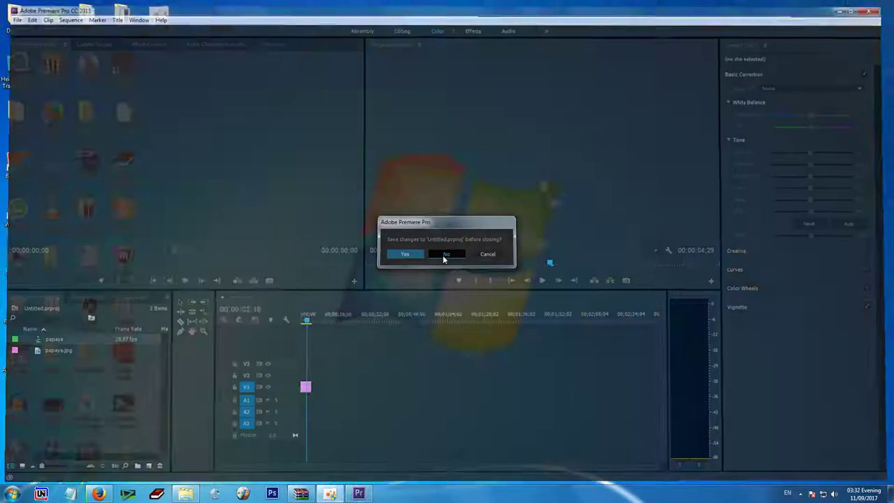
pyautogui.press('super')
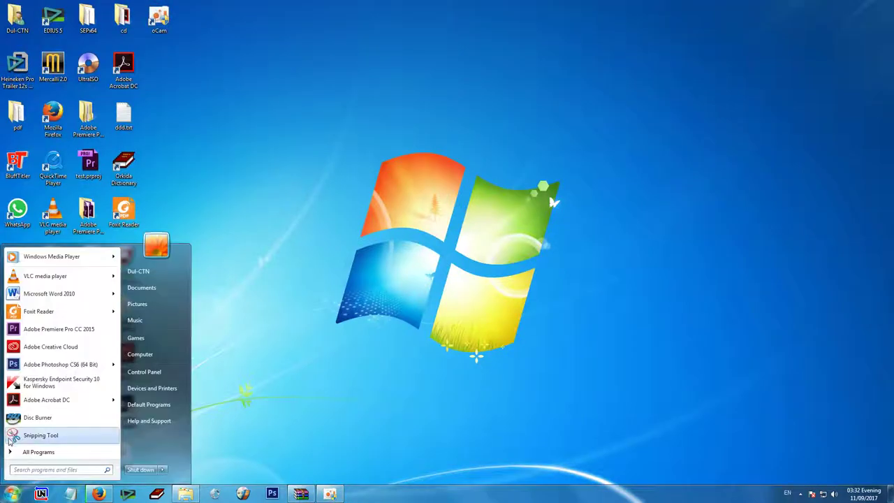
# - Relaunch Adobe Premiere Pro CC 2015 and refresh the desktop while it loads
pyautogui.click(49, 336)
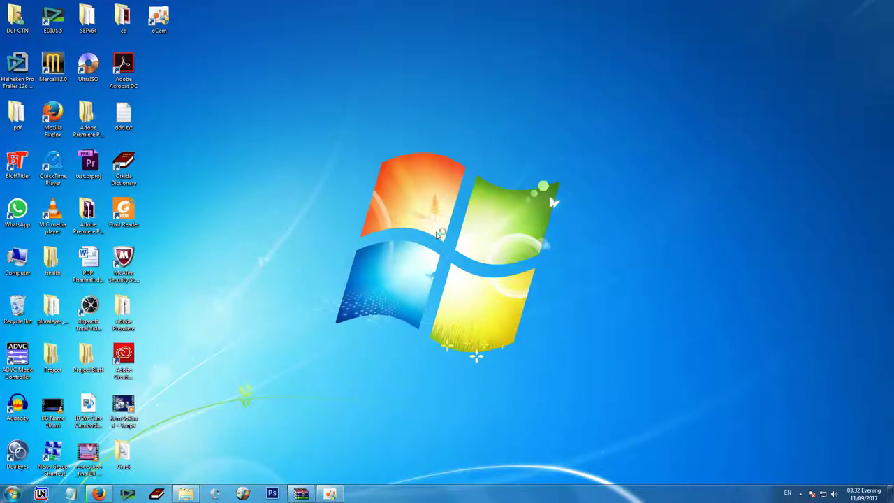
pyautogui.rightClick(493, 119)
pyautogui.click(521, 145)
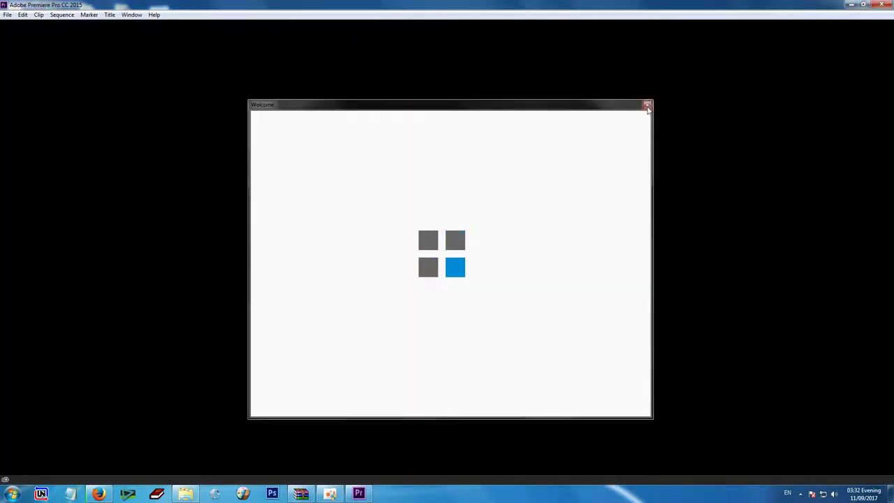
# - Create a new Untitled project, replacing the old project file
pyautogui.click(7, 14)
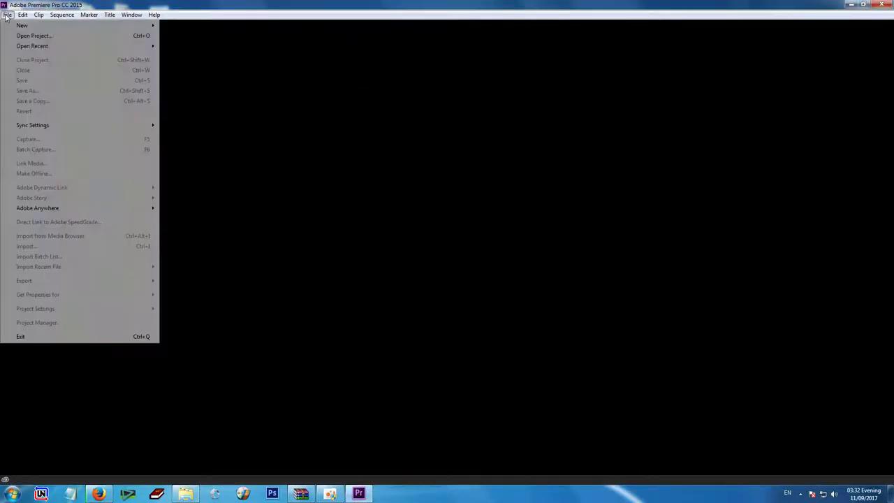
pyautogui.moveTo(10, 28)
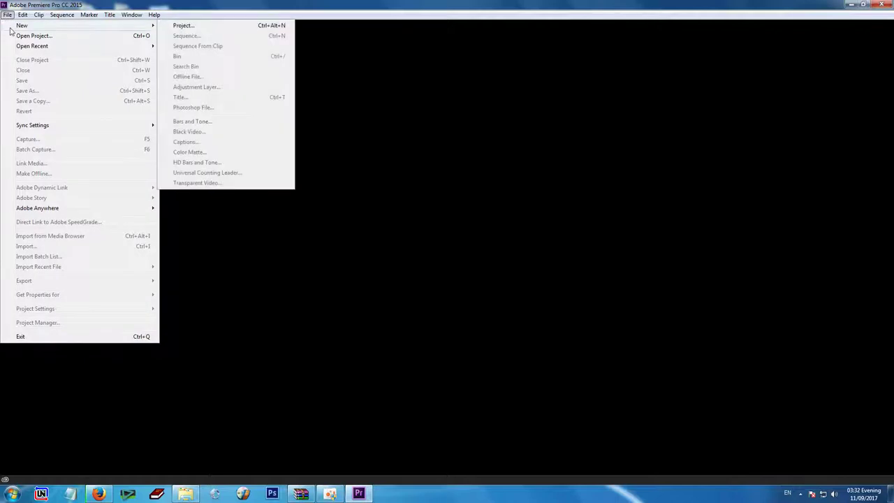
pyautogui.click(222, 26)
pyautogui.click(513, 366)
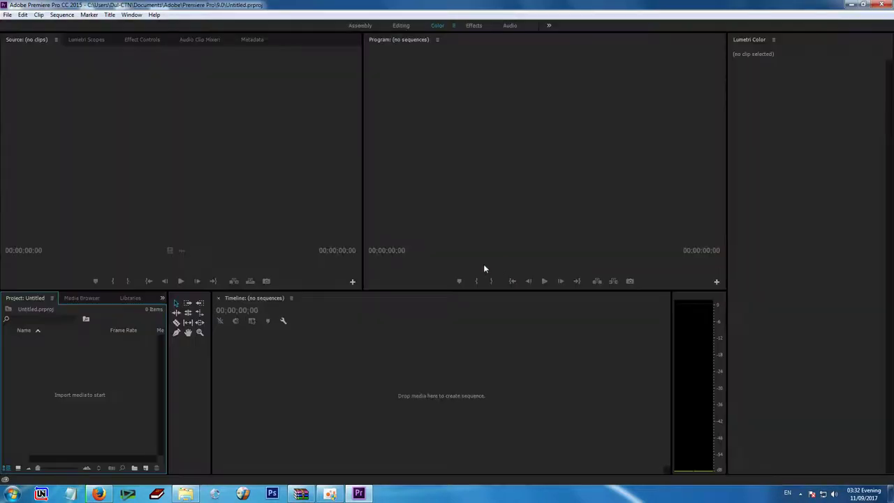
# - Reimport papaya.jpg and drop it on the Timeline as a new papaya sequence
pyautogui.doubleClick(108, 383)
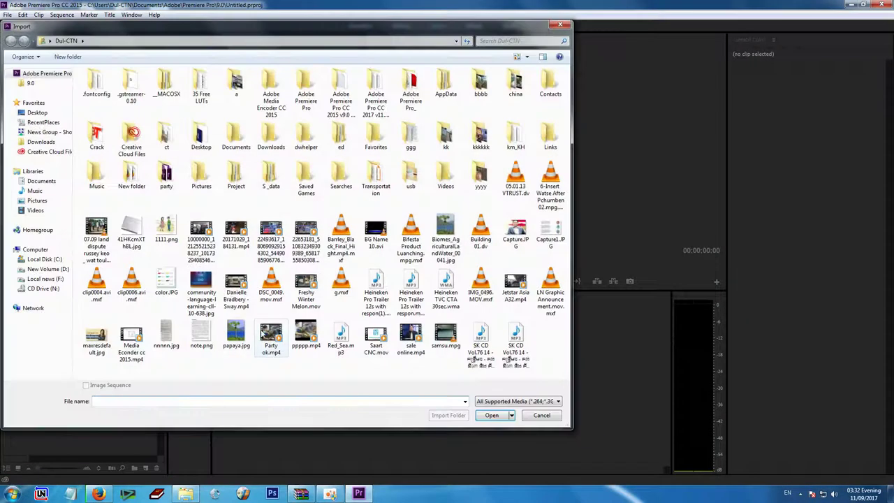
pyautogui.click(223, 332)
pyautogui.click(483, 417)
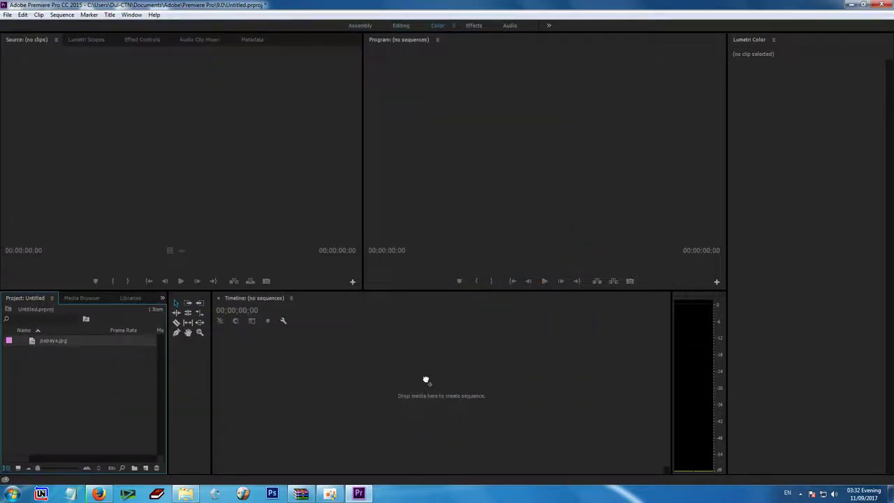
pyautogui.moveTo(427, 380); pyautogui.dragTo(426, 378)
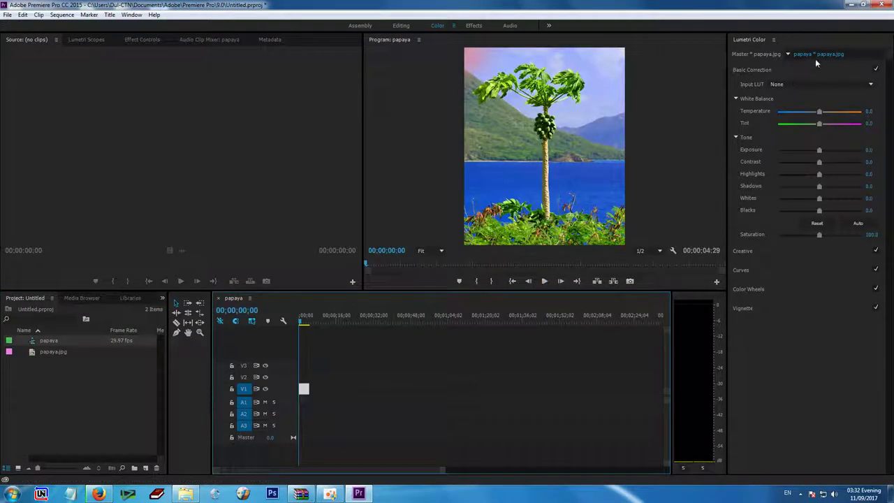
pyautogui.click(794, 85)
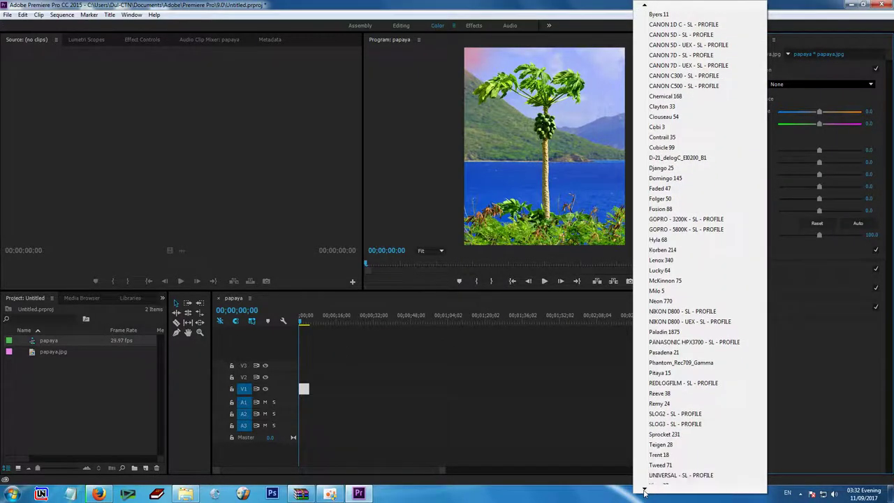
# - Try the Zed 32, Hyla 68, Fusion 88 and Domingo 145 input LUTs on the papaya clip
pyautogui.click(659, 465)
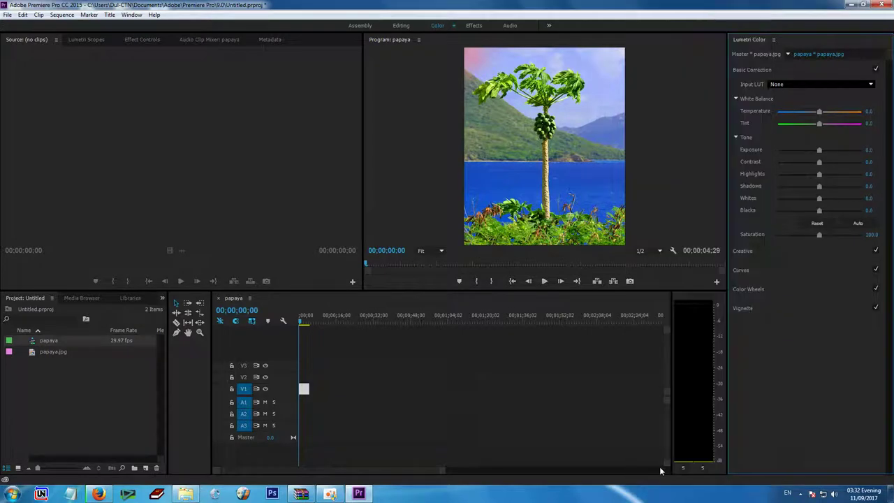
pyautogui.click(851, 84)
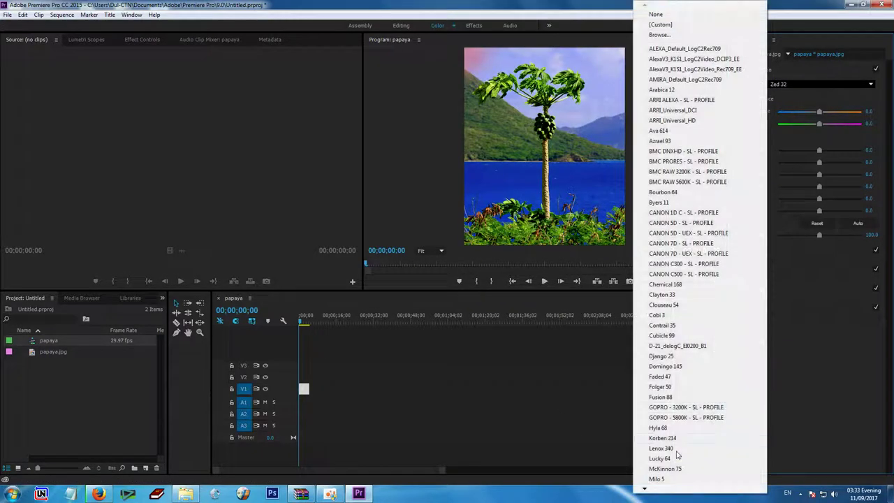
pyautogui.click(674, 428)
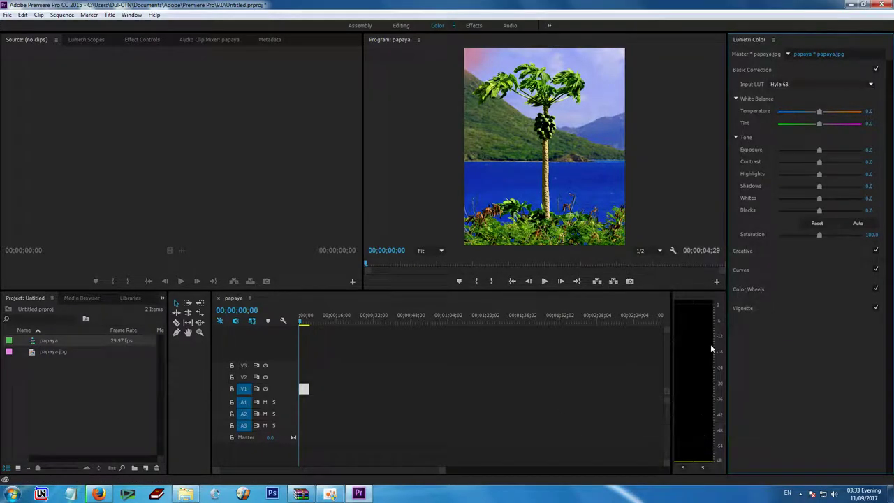
pyautogui.click(784, 85)
pyautogui.click(667, 398)
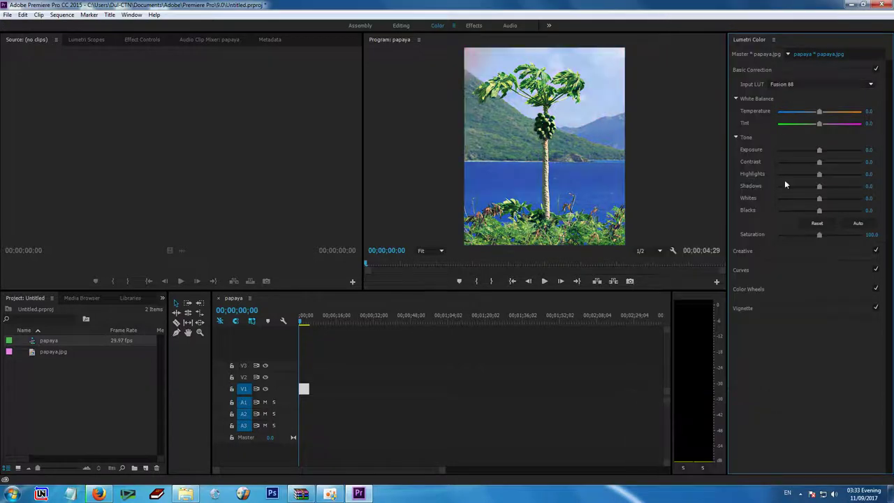
pyautogui.click(820, 85)
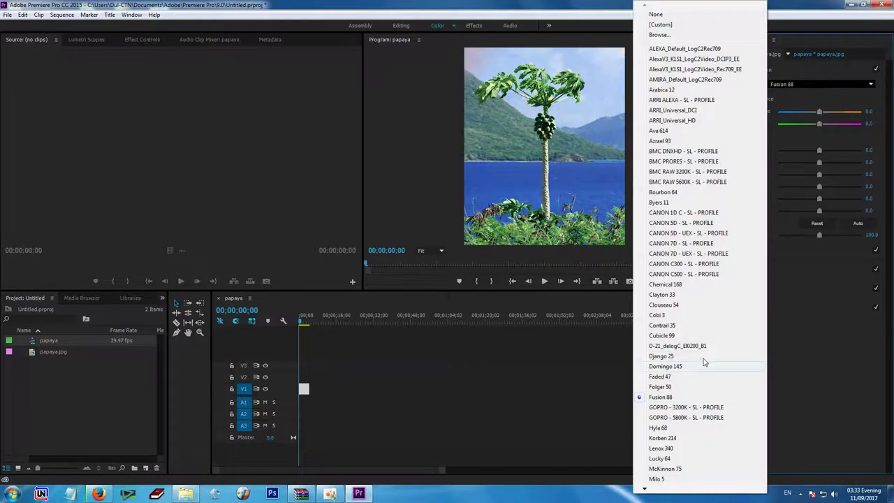
pyautogui.click(667, 366)
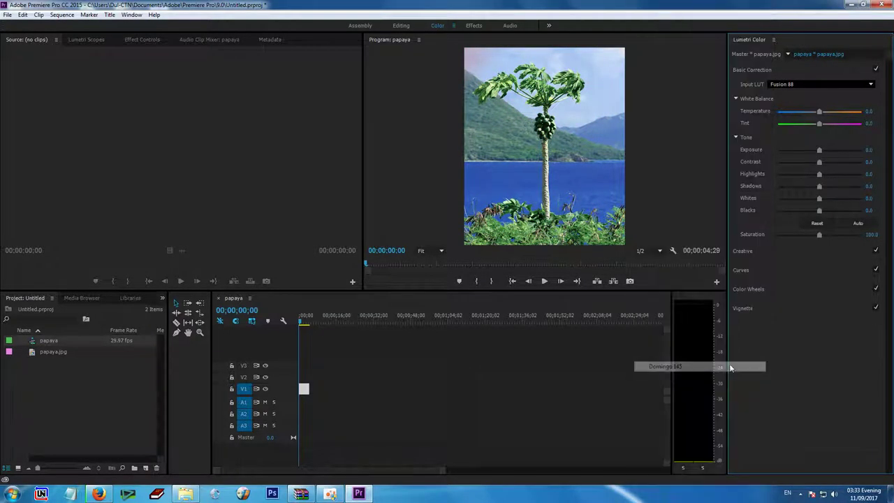
# - Try Contrail 35, Chemical 168, Byers 11 and ARRI ALEXA, finishing on CANON 1D C - SL - PROFILE
pyautogui.click(805, 86)
pyautogui.click(667, 326)
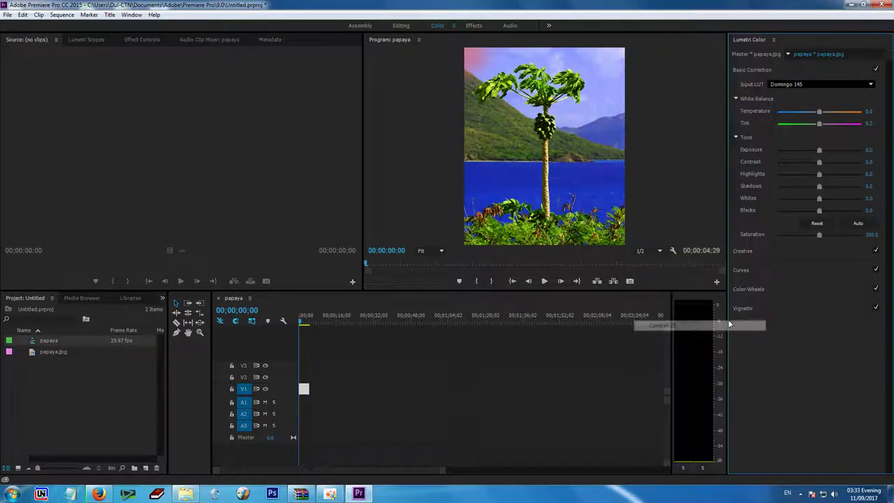
pyautogui.click(790, 86)
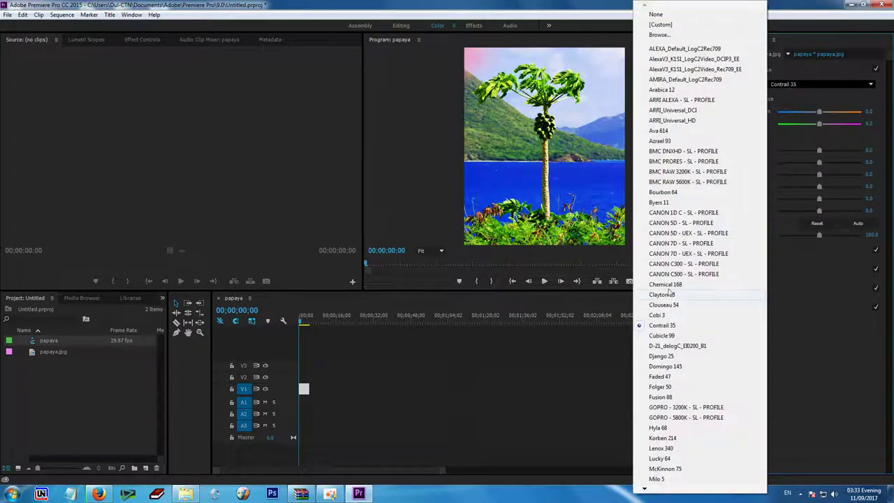
pyautogui.click(704, 277)
pyautogui.click(810, 85)
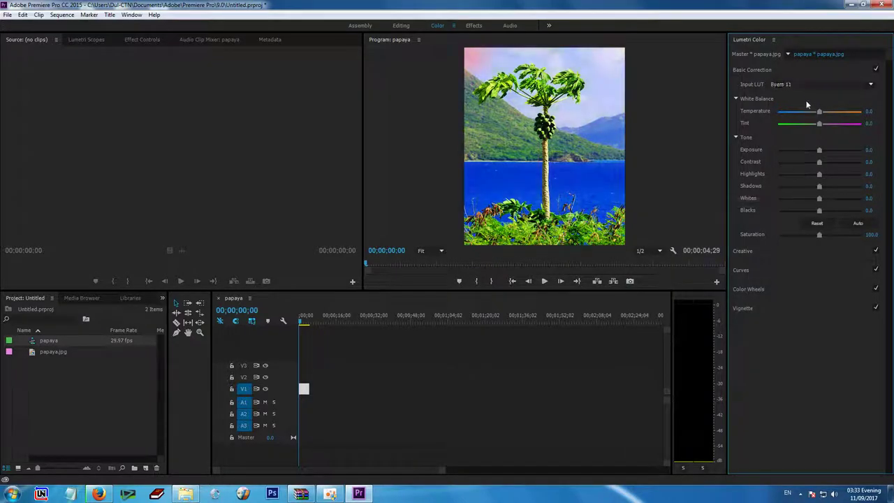
pyautogui.click(803, 85)
pyautogui.click(684, 102)
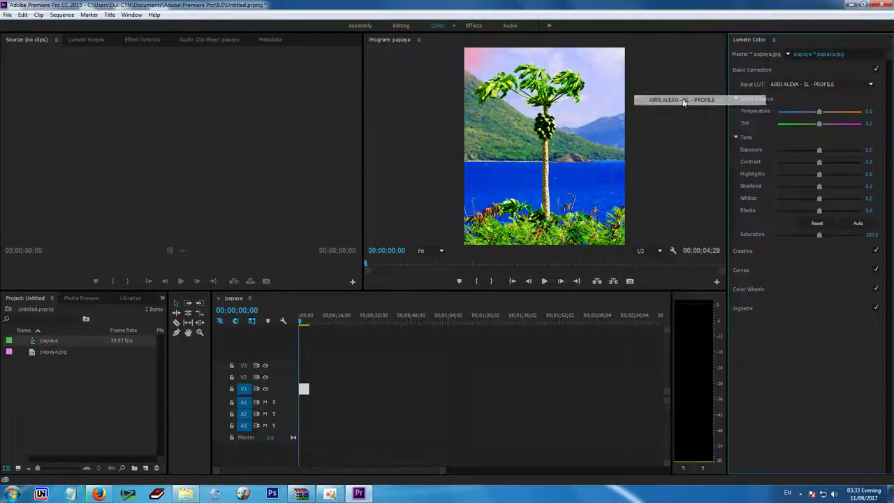
pyautogui.click(802, 86)
pyautogui.click(686, 214)
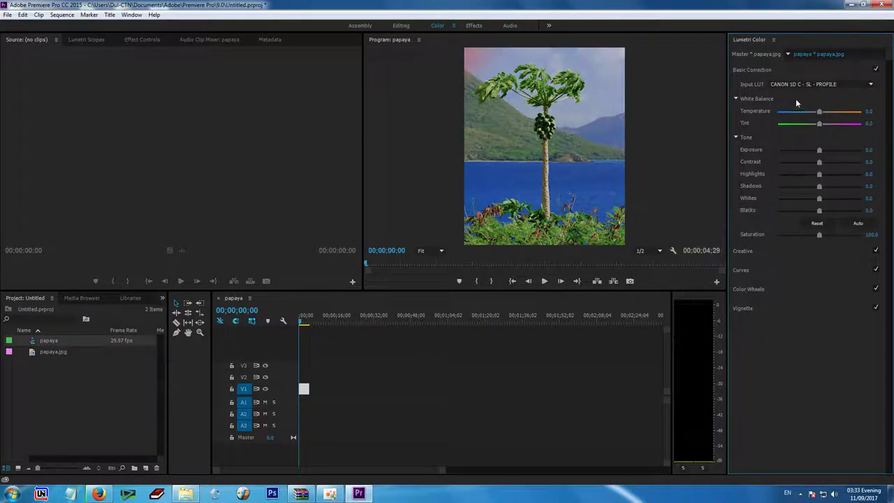